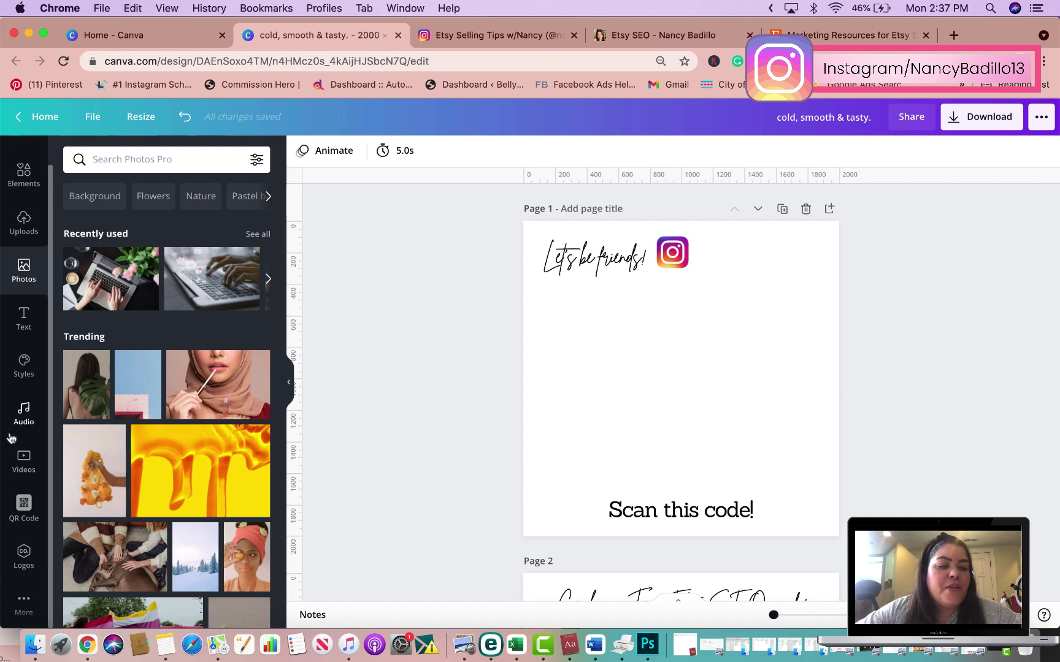
Step: Generate a QR code from the Instagram profile URL copied from its browser tab
left_click(24, 609)
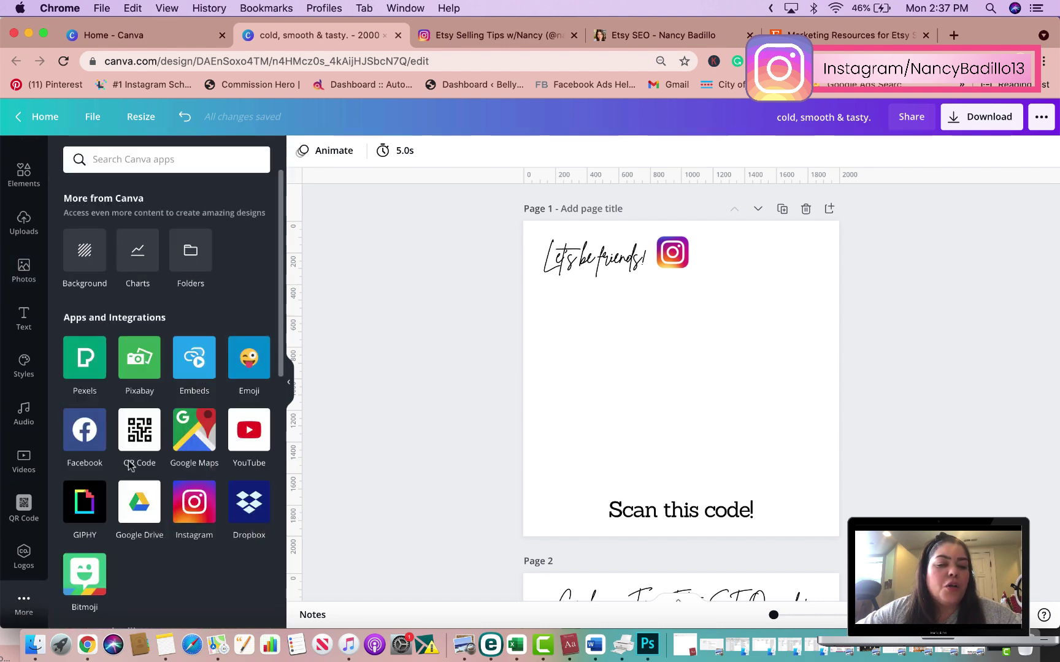
left_click(139, 429)
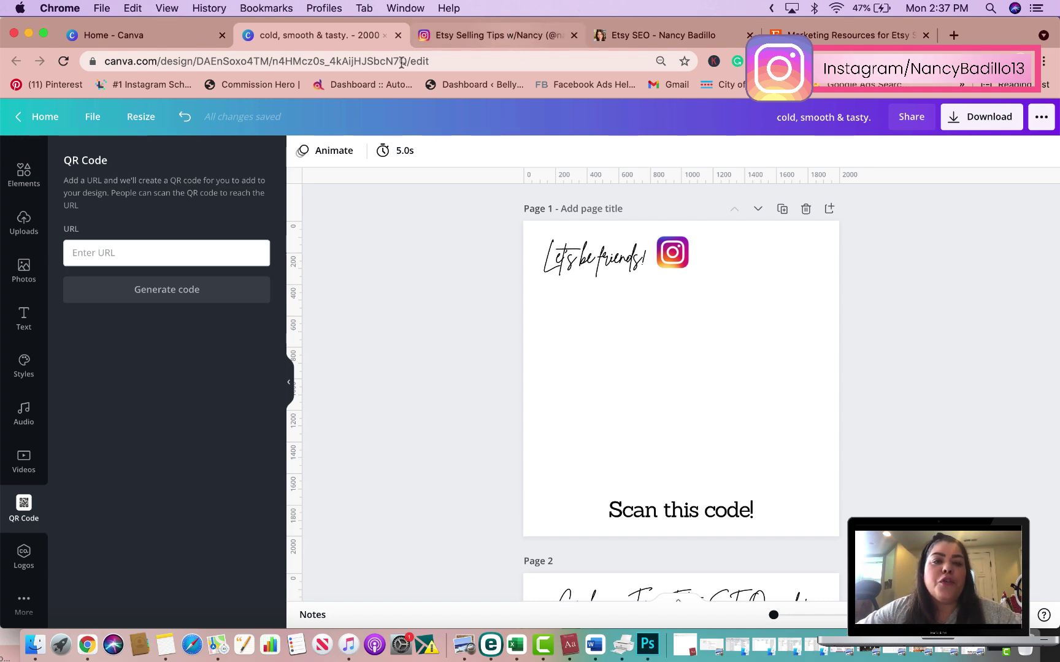
left_click(511, 37)
left_click(392, 58)
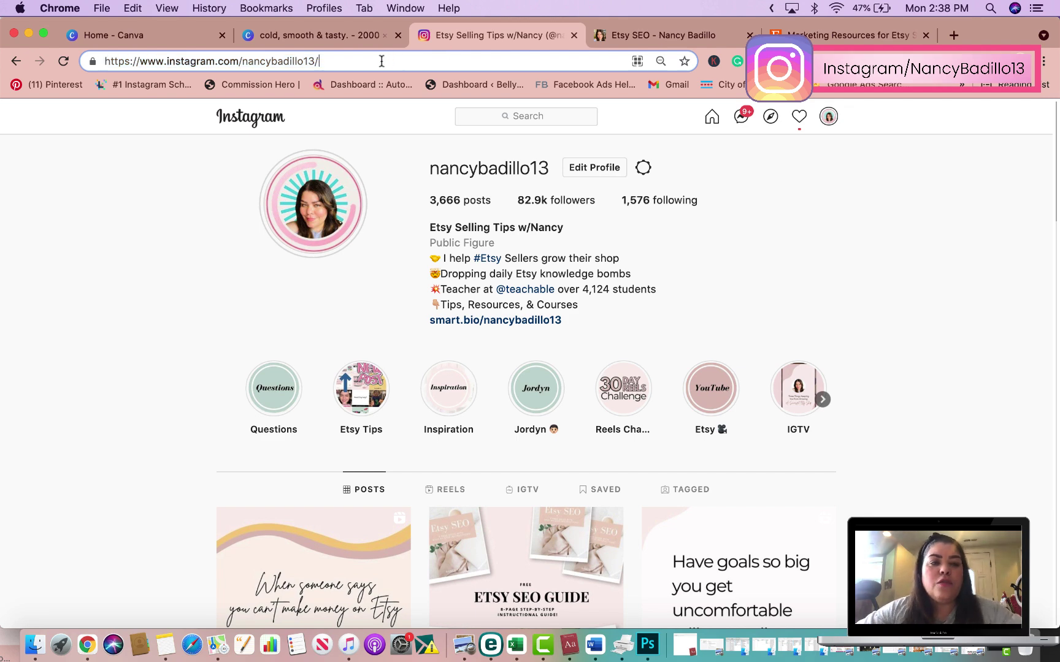
key("super+c")
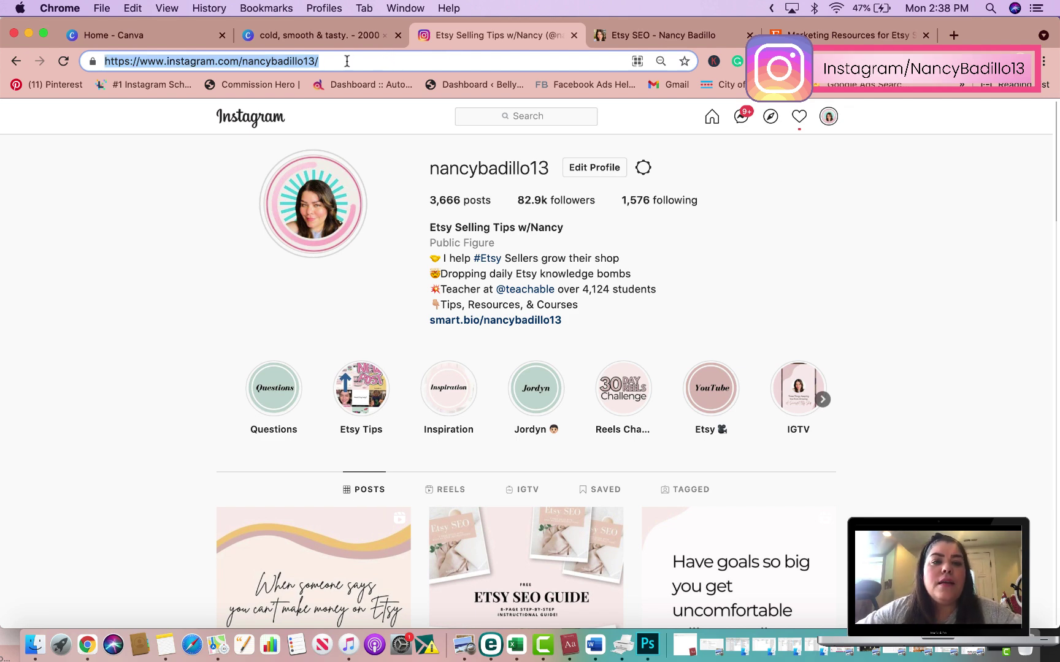
left_click(335, 39)
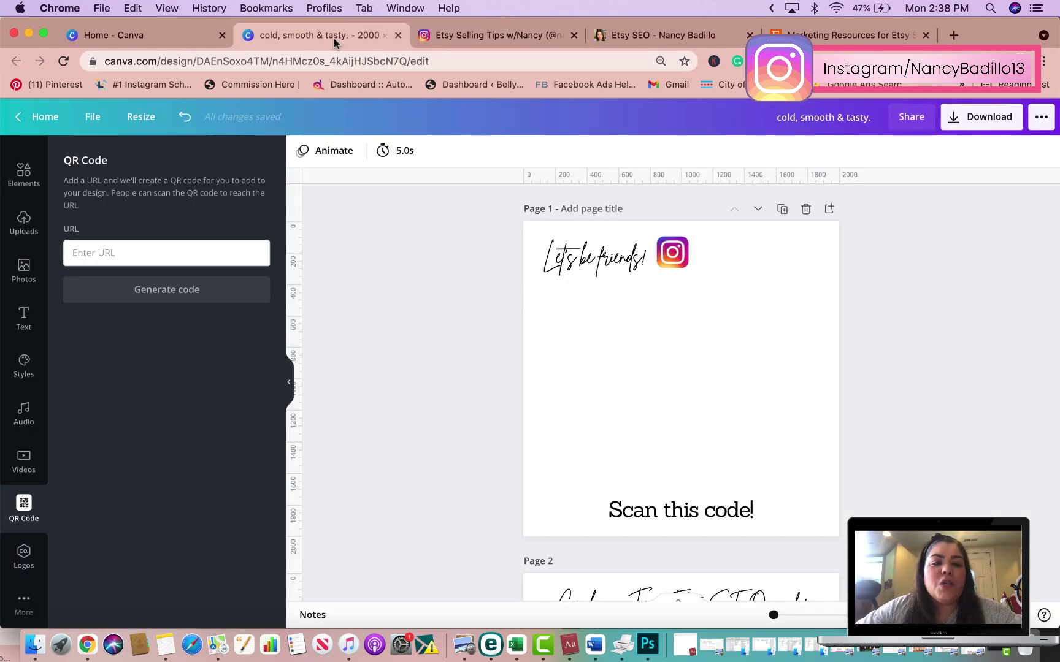
left_click(141, 251)
key("super+v")
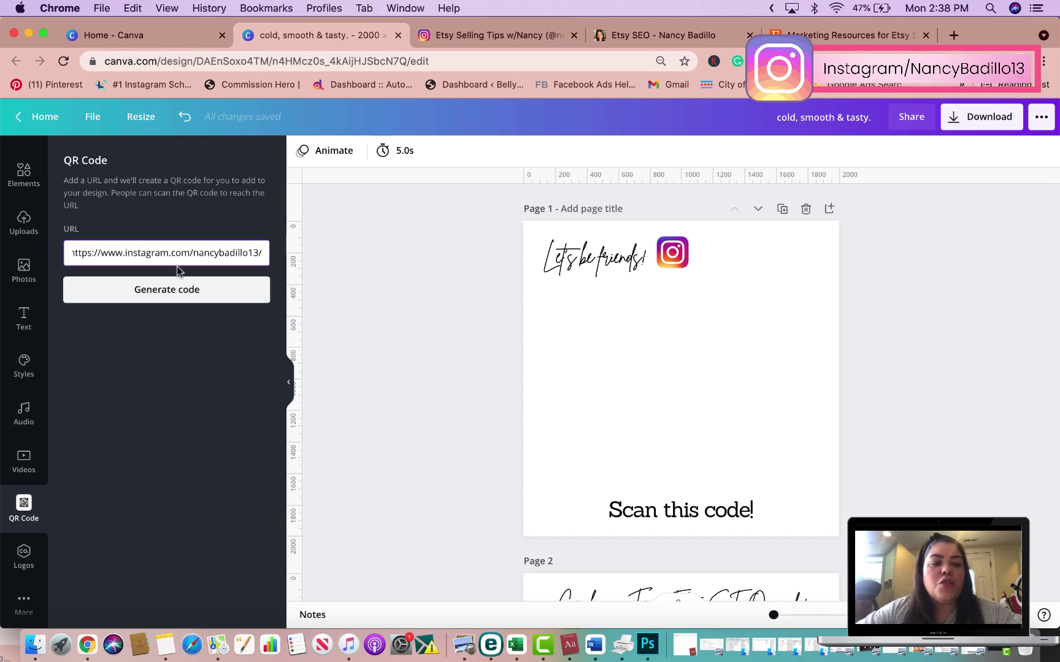
left_click(181, 292)
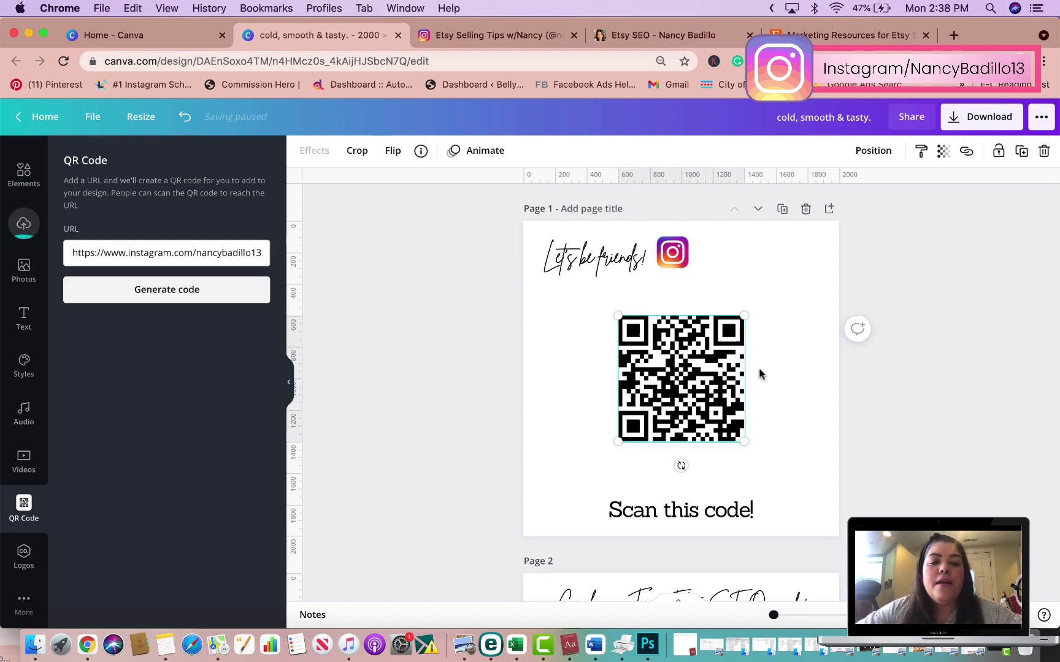
Step: Enlarge and position the QR code between the heading and 'Scan this code!' on Page 1
left_click_drag(711, 367, 673, 345)
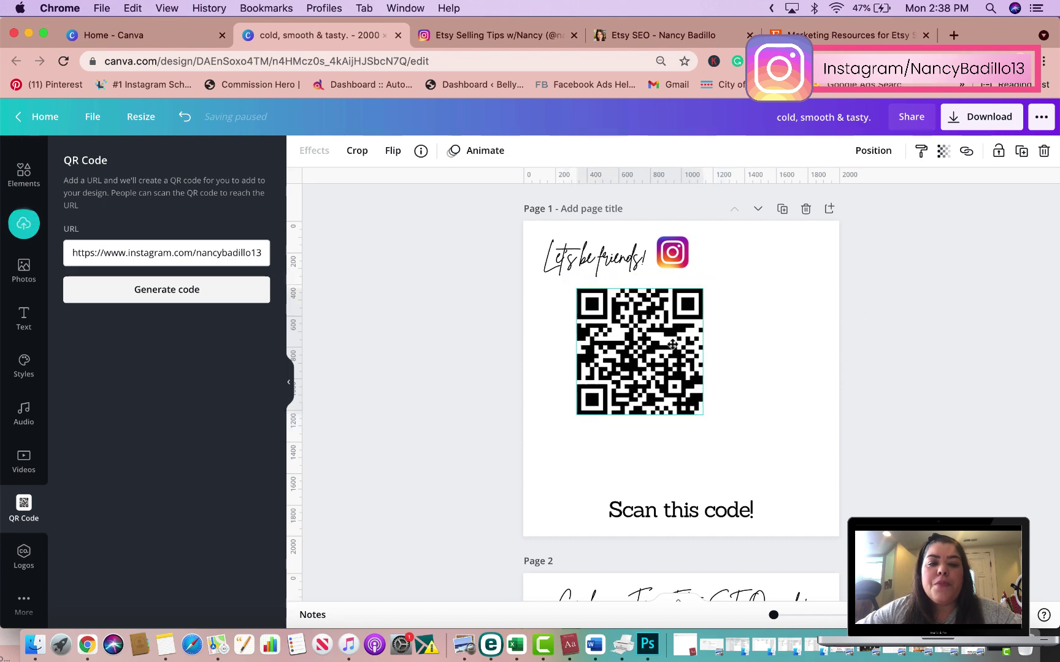
left_click_drag(741, 432, 798, 485)
left_click_drag(705, 349, 709, 343)
left_click_drag(786, 283, 797, 272)
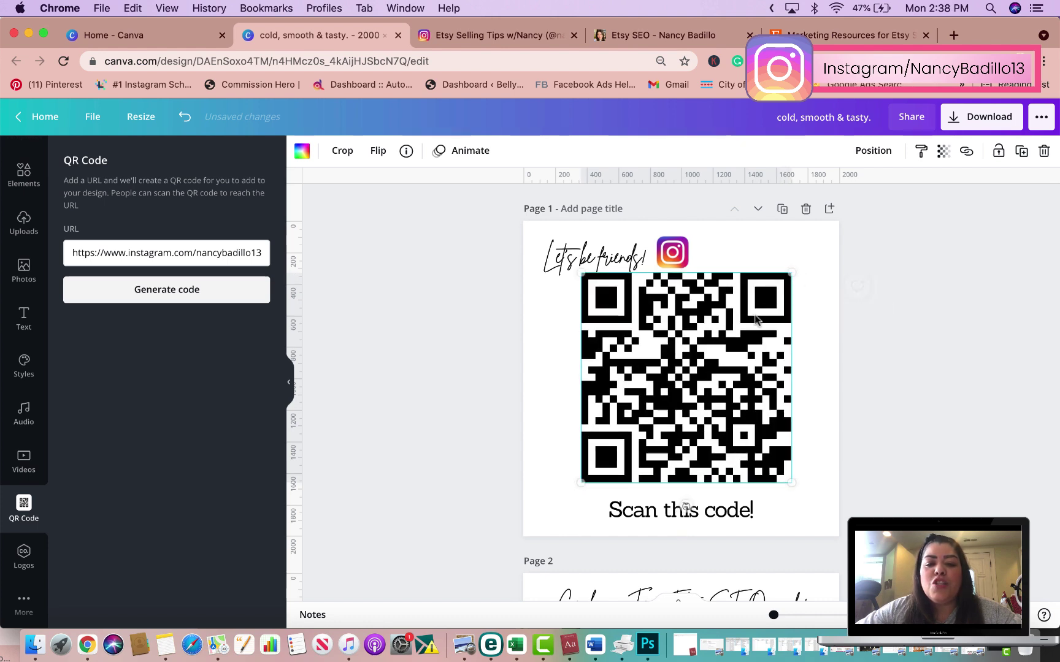
left_click_drag(747, 336, 715, 343)
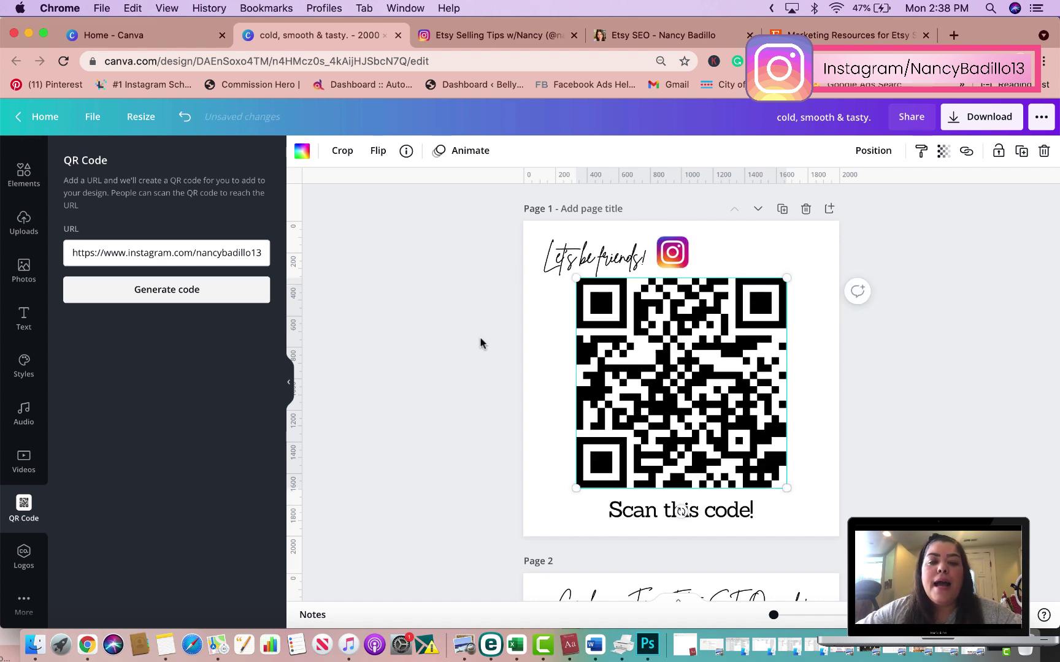
left_click(425, 399)
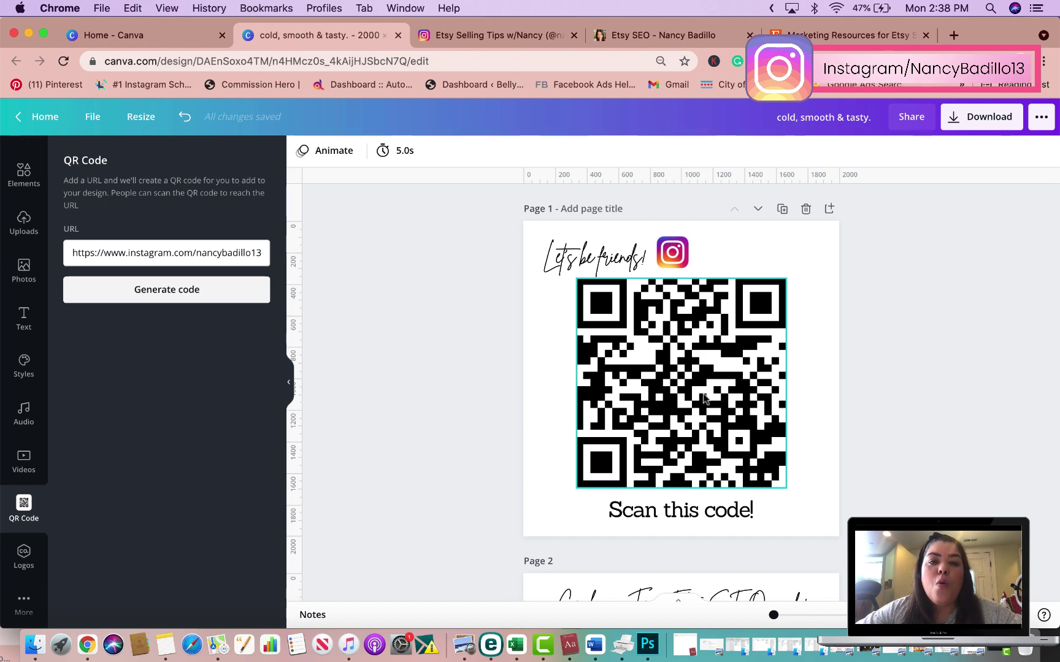
Step: Replace the Instagram link with the Etsy SEO guide URL and generate its QR code
scroll(703, 399, "down", 10)
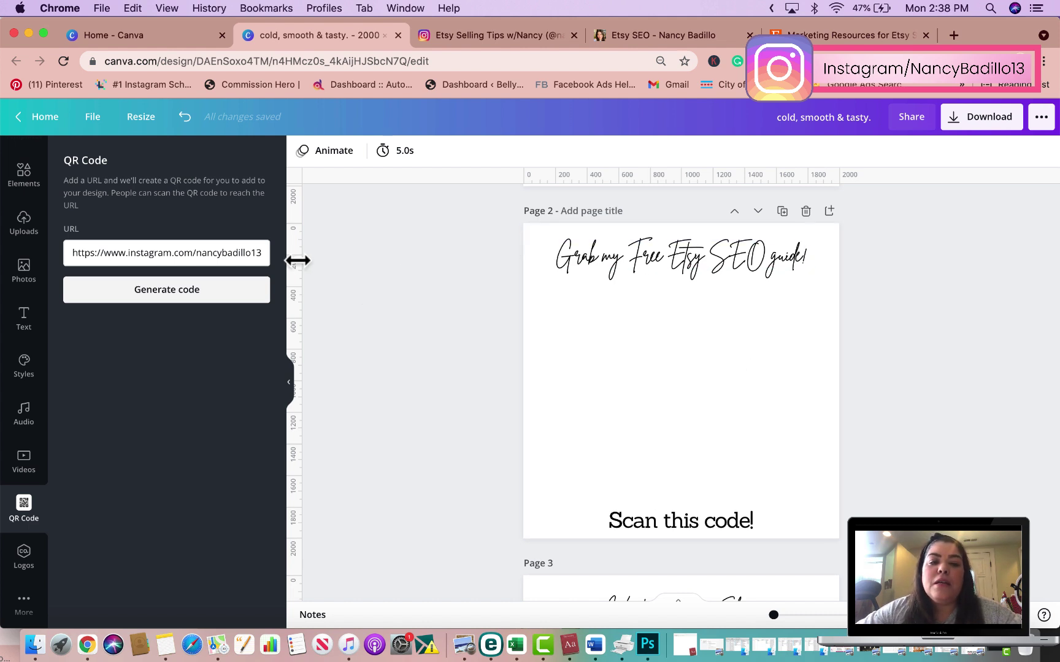
left_click(663, 35)
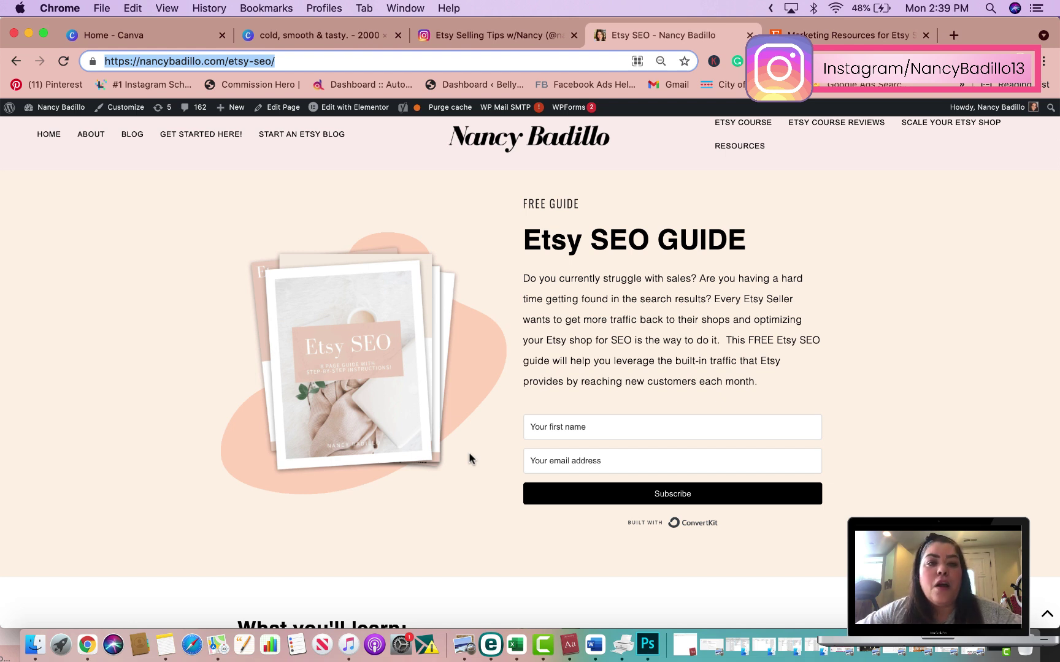
left_click(298, 62)
triple_click(298, 61)
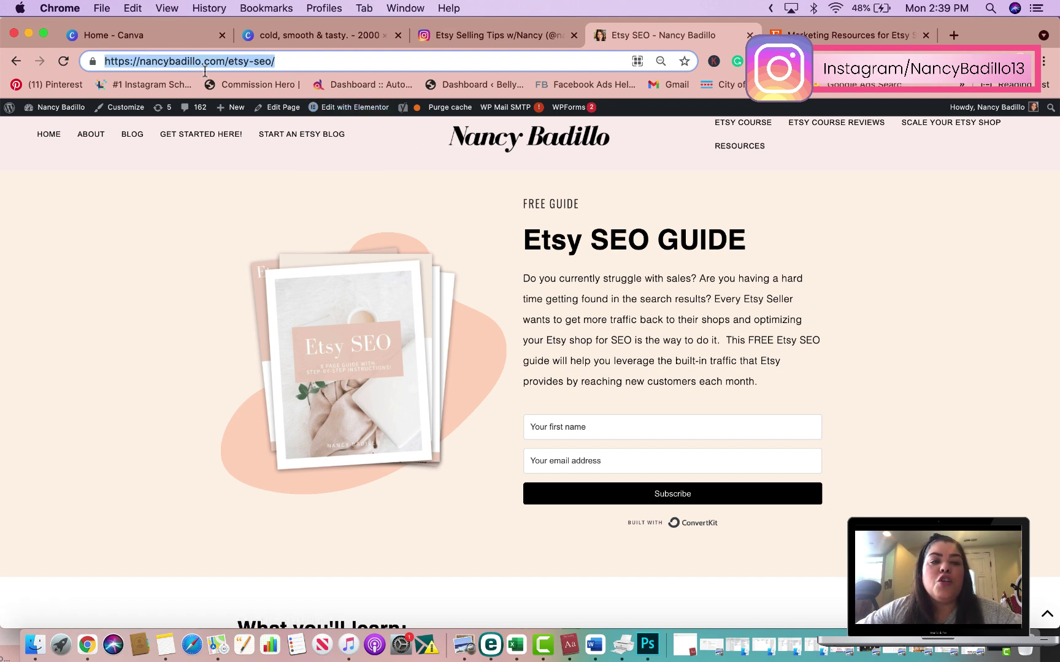
left_click(284, 35)
triple_click(145, 248)
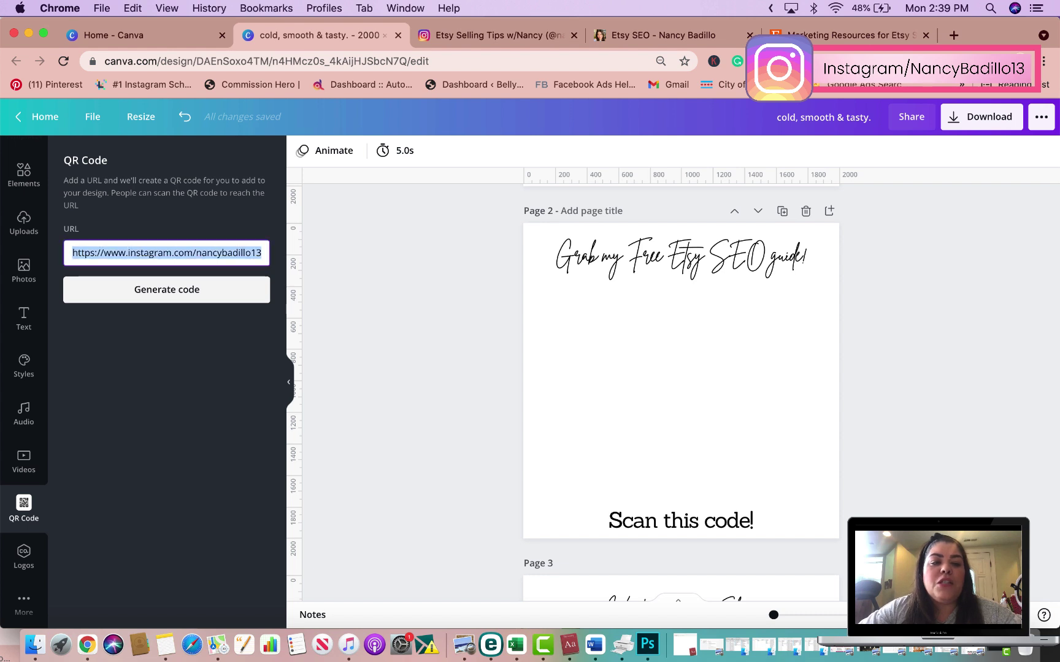
key("BackSpace")
key("super+v")
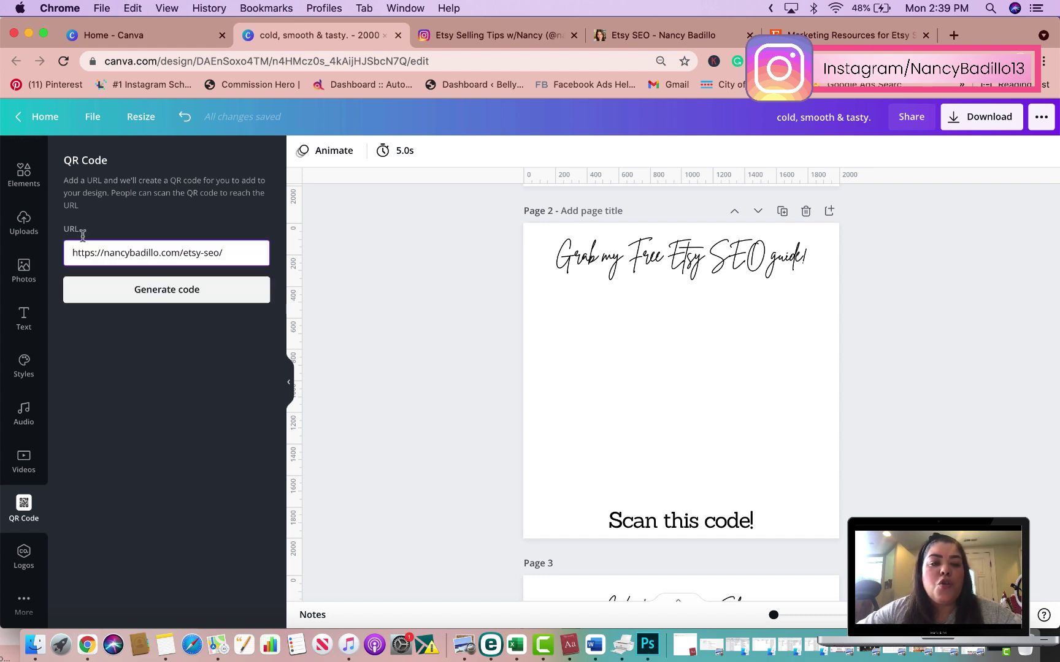
left_click(194, 287)
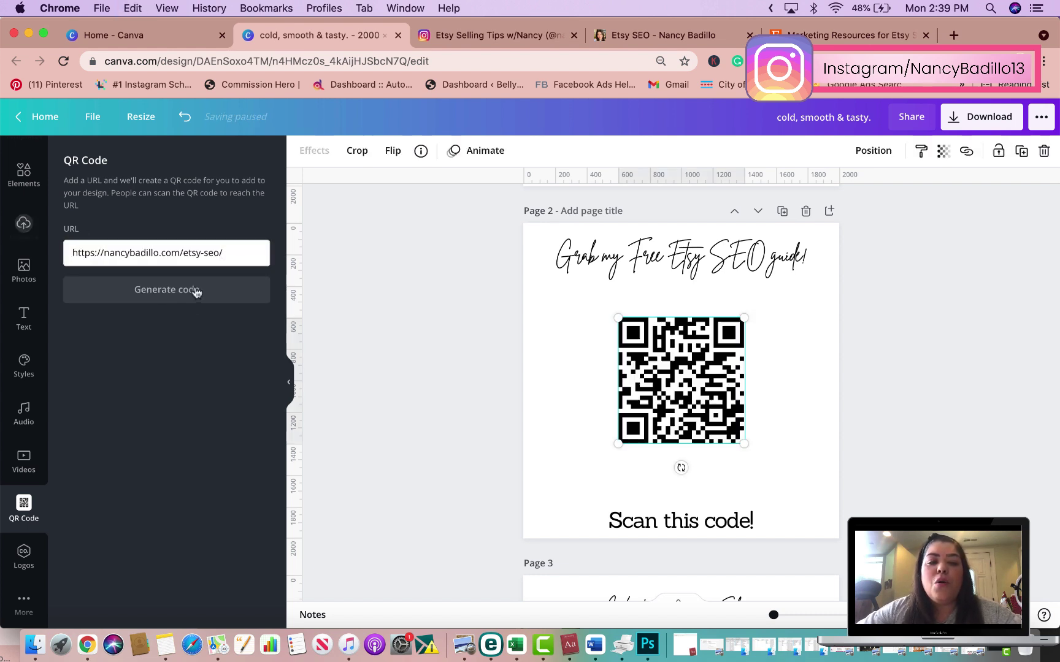
Step: Enlarge the Etsy SEO QR code and place it above 'Scan this code!'
left_click_drag(642, 323, 586, 298)
left_click_drag(685, 415, 791, 491)
left_click_drag(682, 383, 694, 377)
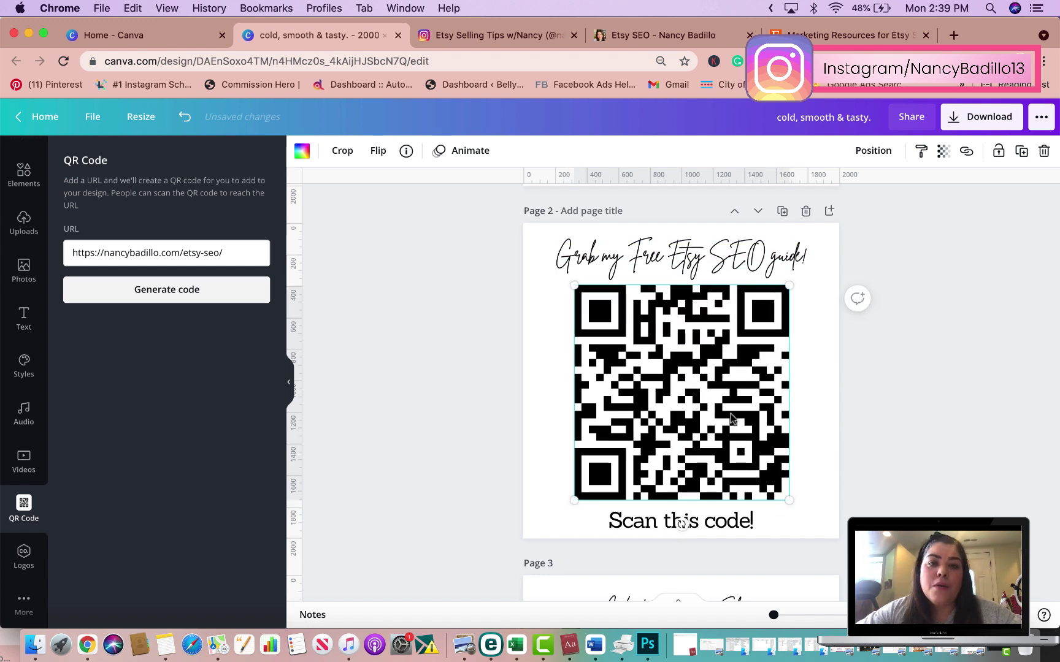
Step: Set Page 2's background colour to pale pink
left_click(544, 243)
left_click(301, 153)
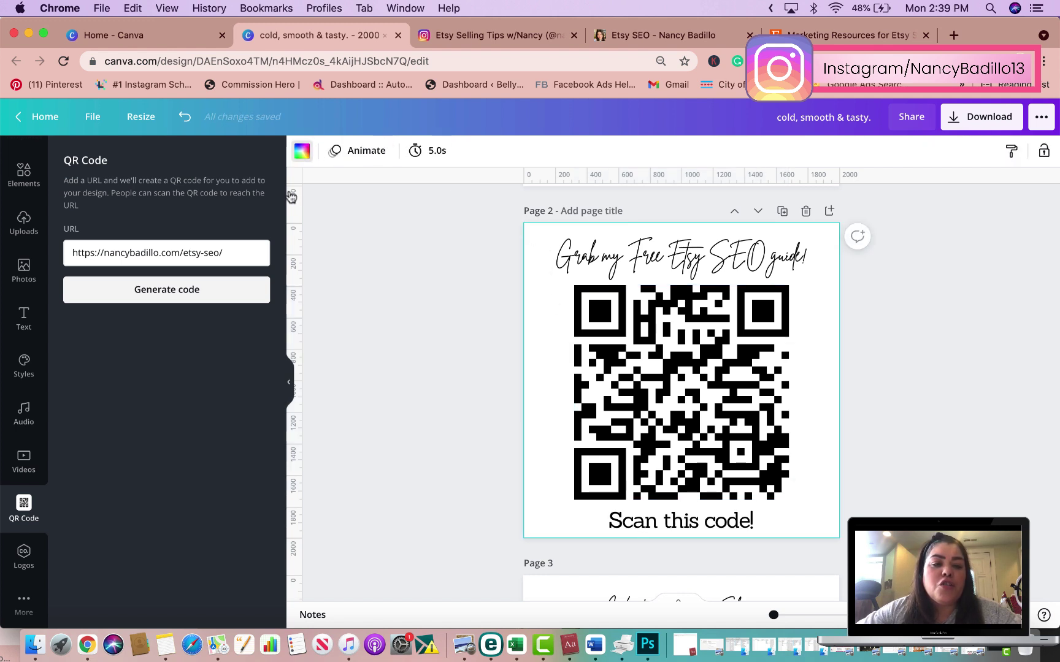
left_click(257, 289)
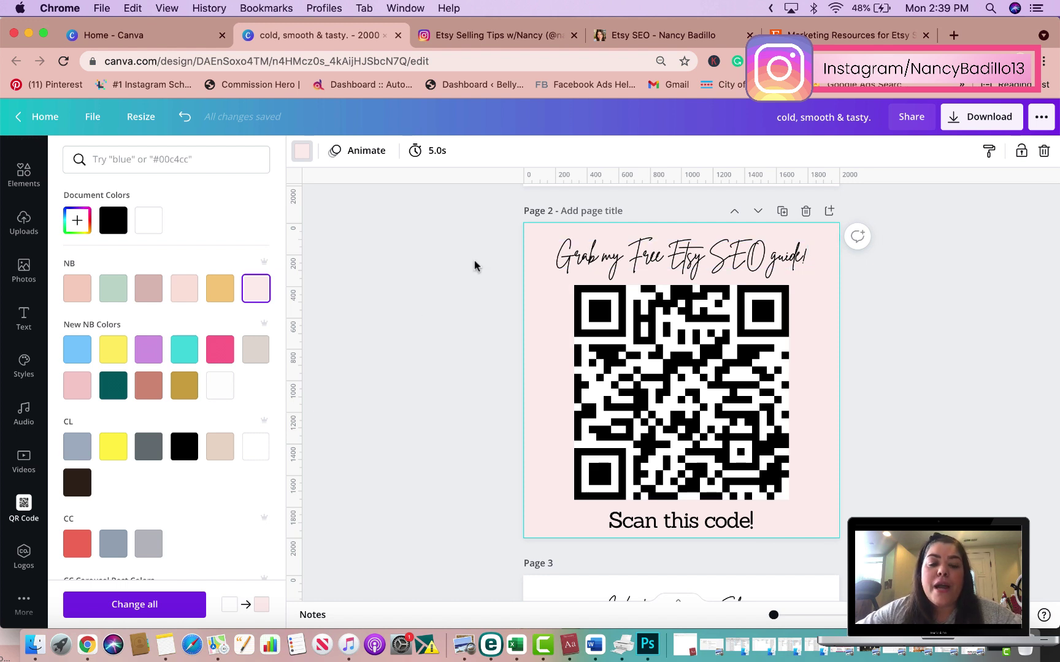
scroll(555, 296, "down", 10)
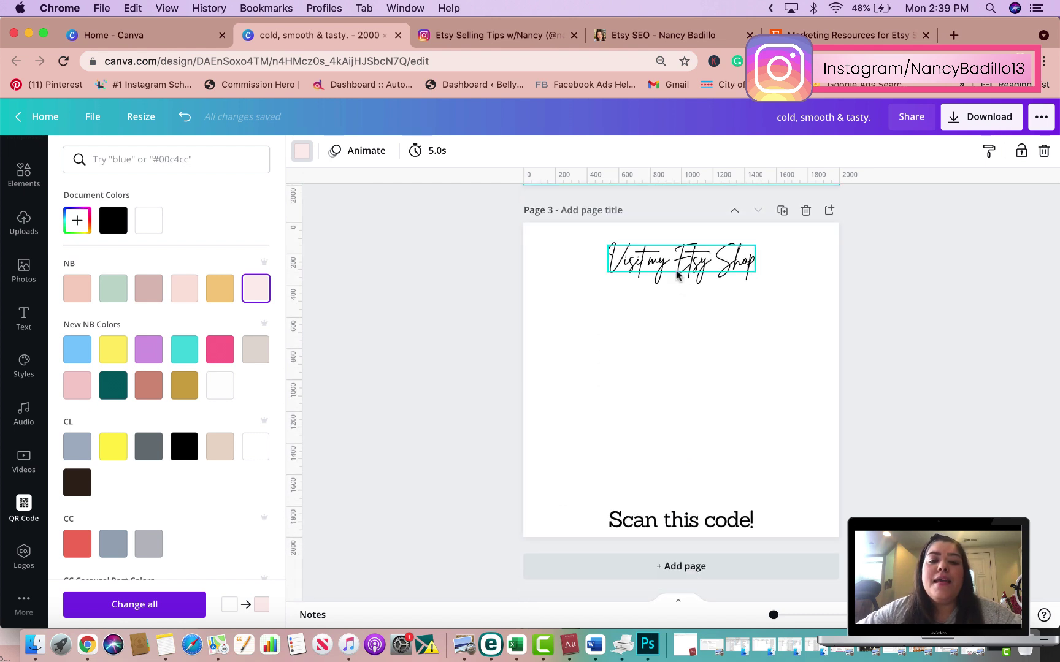
Step: Select the Etsy shop's full web address in its browser tab
scroll(693, 270, "up", 2)
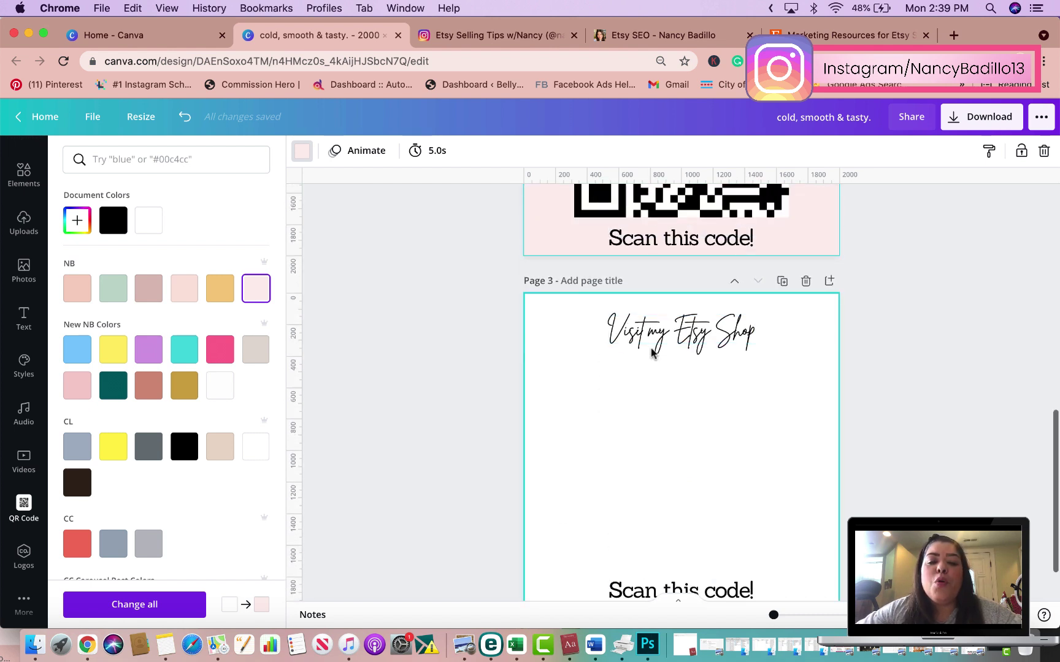
scroll(715, 422, "up", 1)
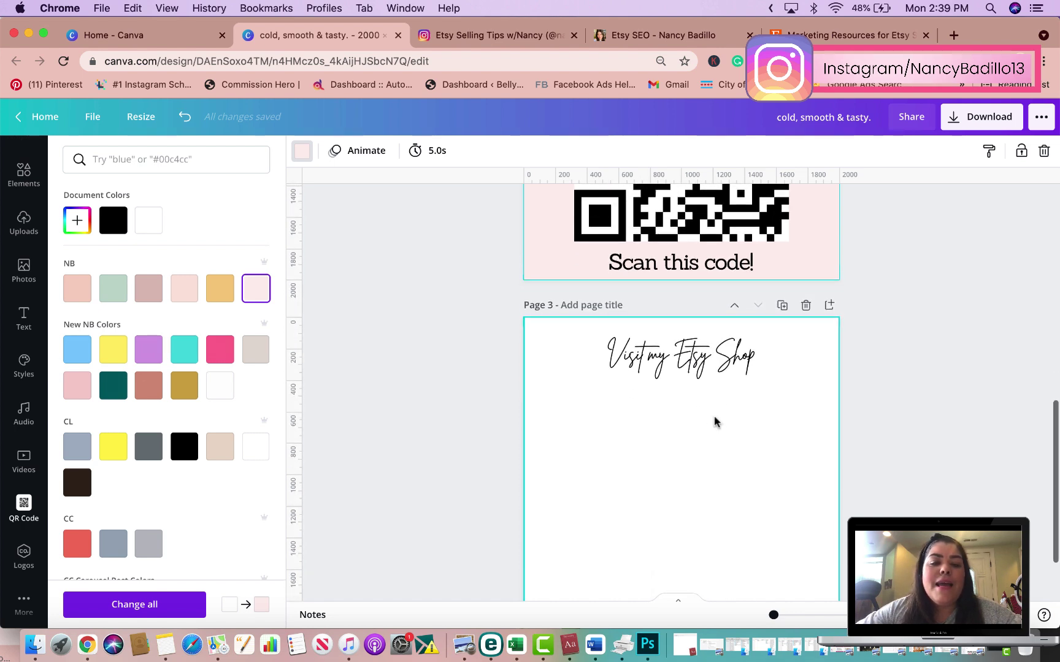
scroll(716, 422, "down", 2)
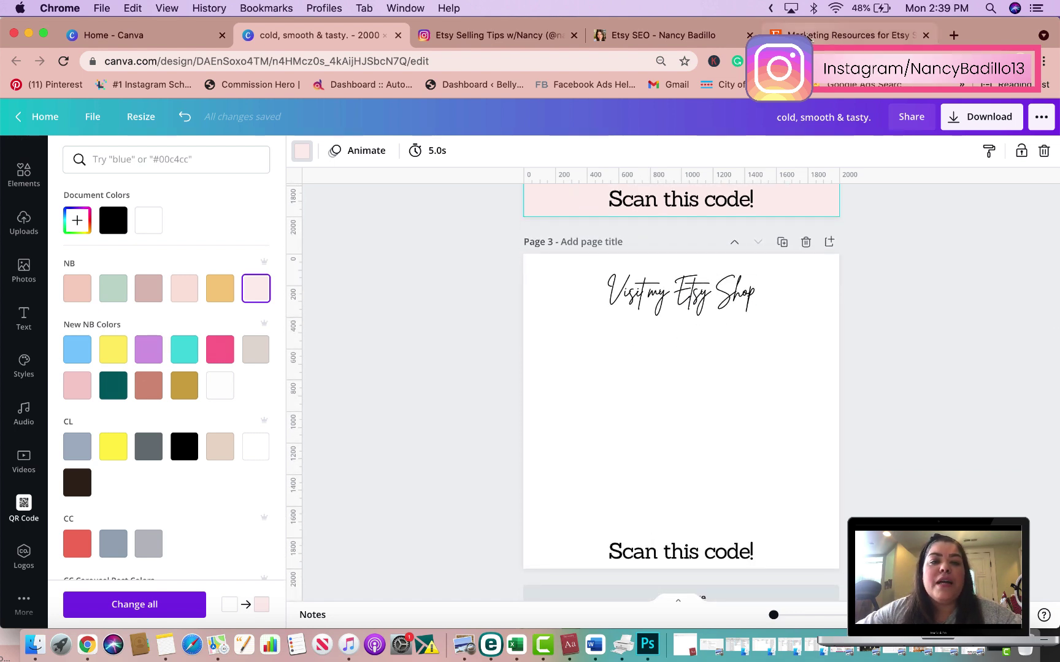
key("super+9")
left_click(492, 63)
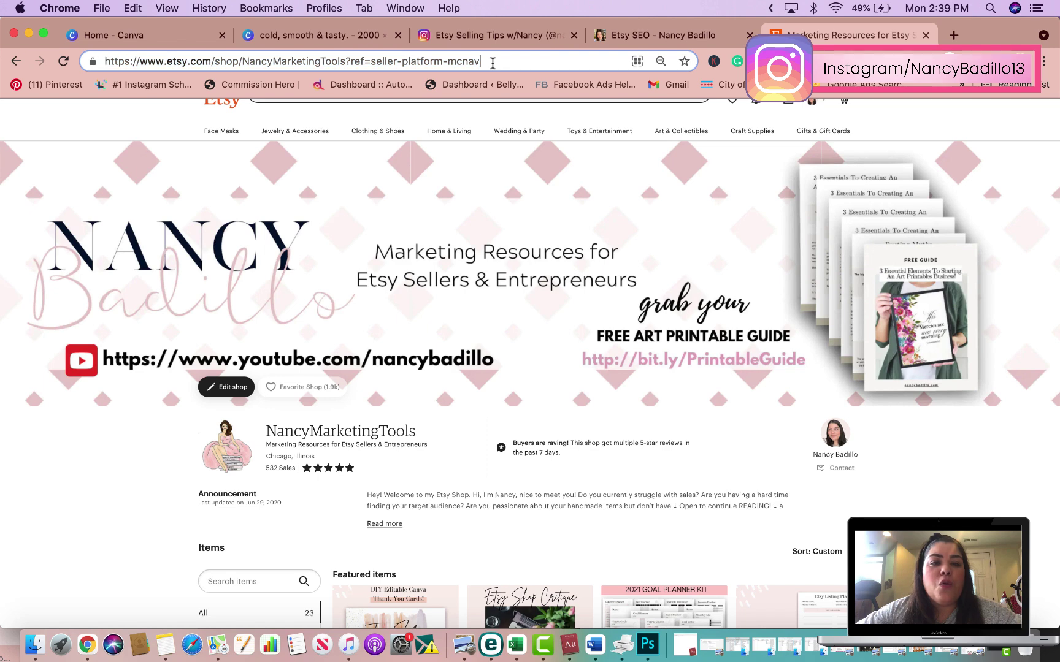
triple_click(492, 63)
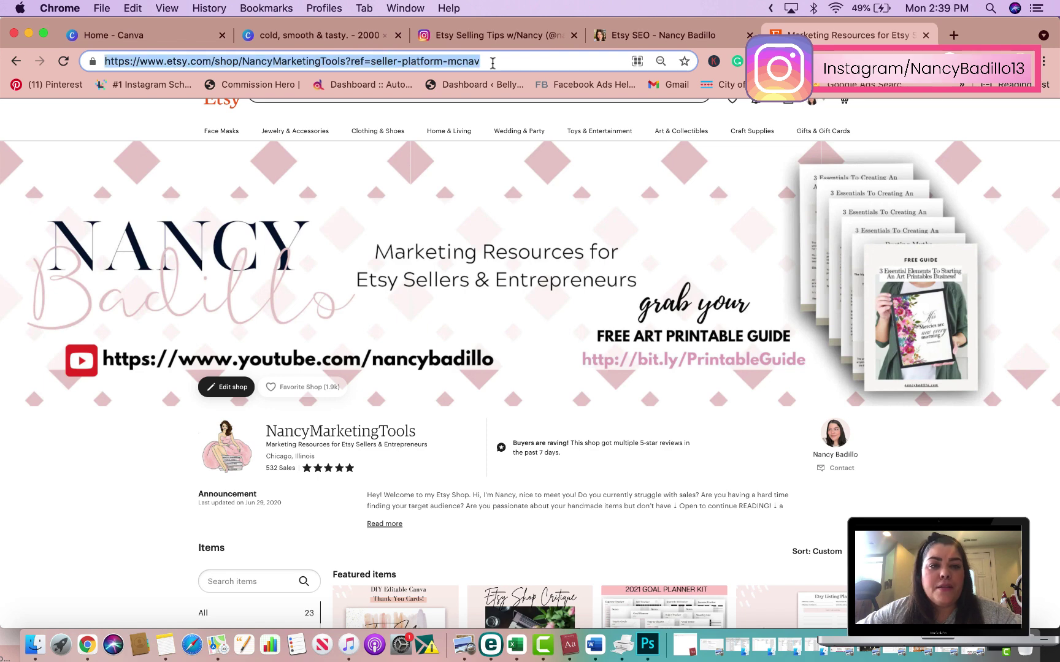
left_click(274, 37)
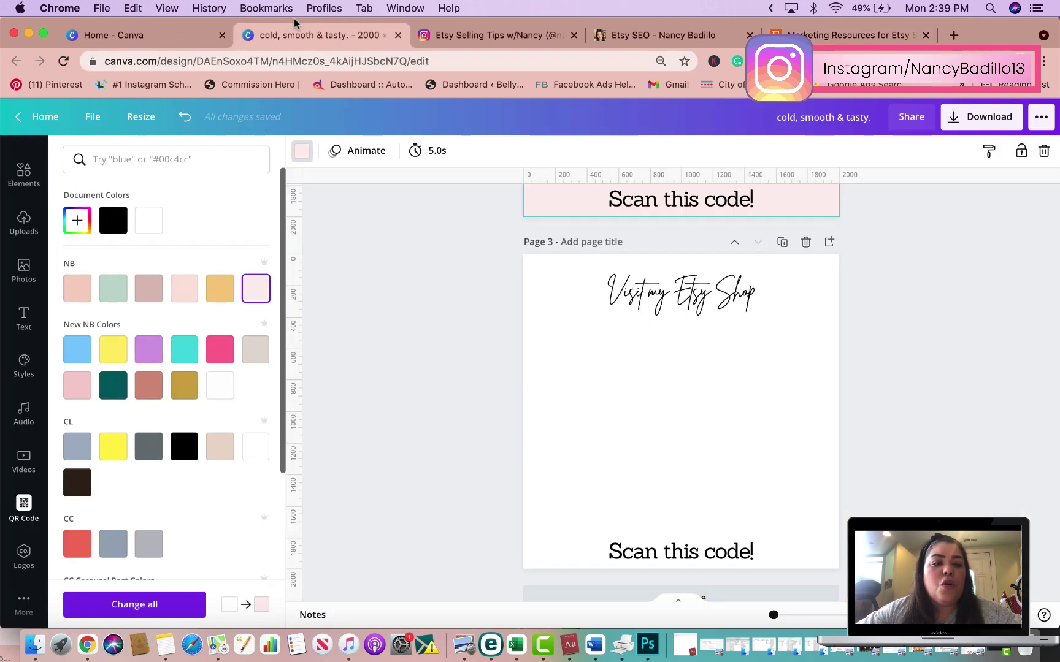
Step: Generate a QR code on page 3 from the Etsy shop URL, replacing the old link
left_click(23, 604)
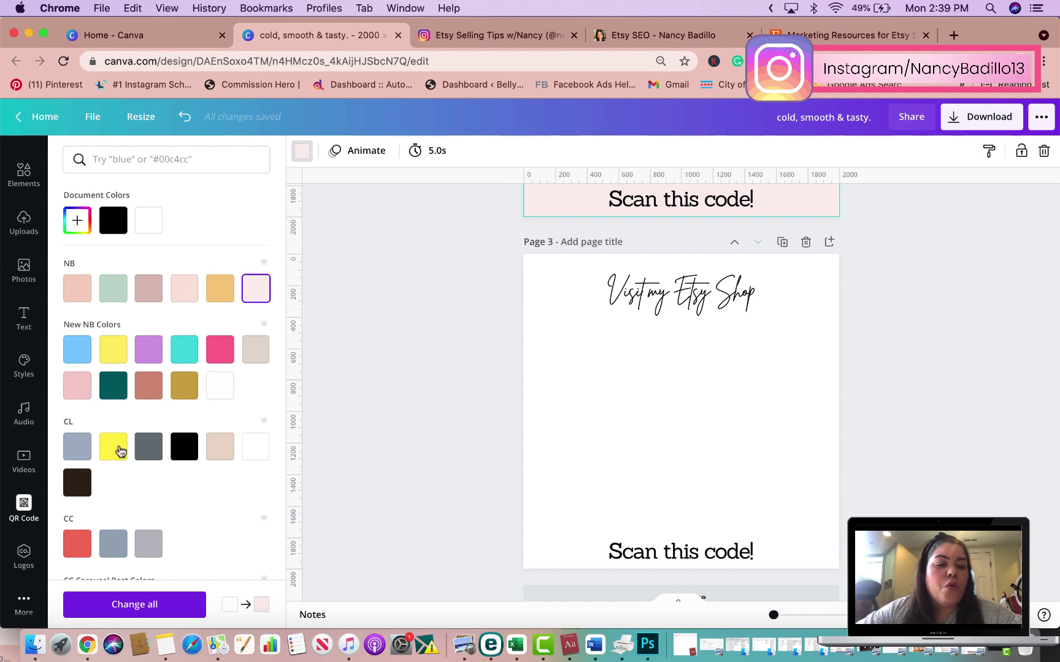
left_click(140, 446)
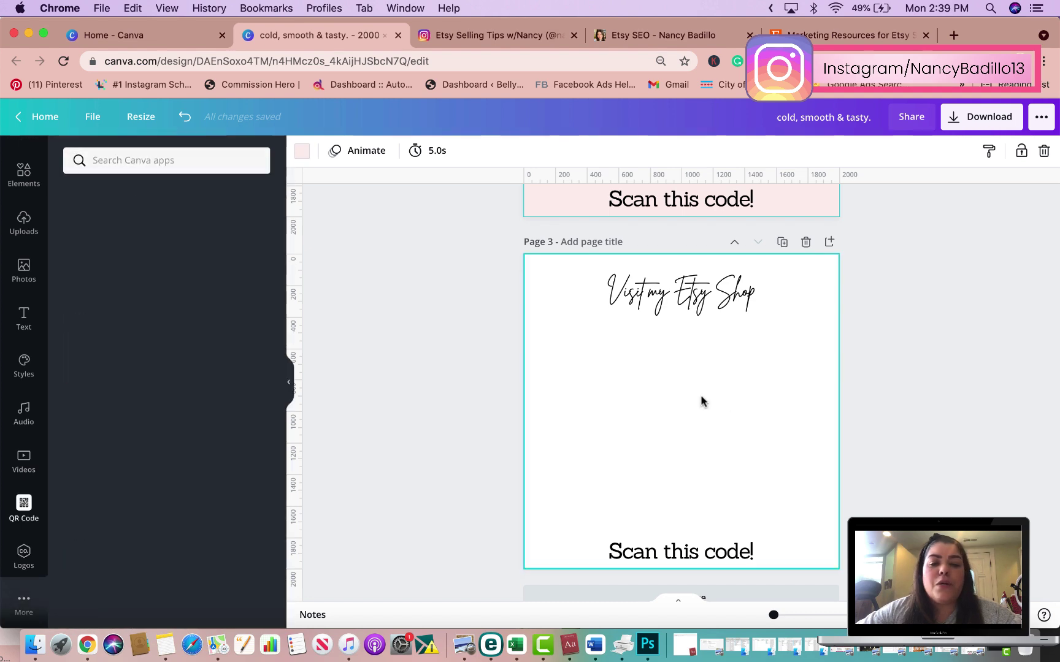
left_click(171, 262)
key("super+a")
key("BackSpace")
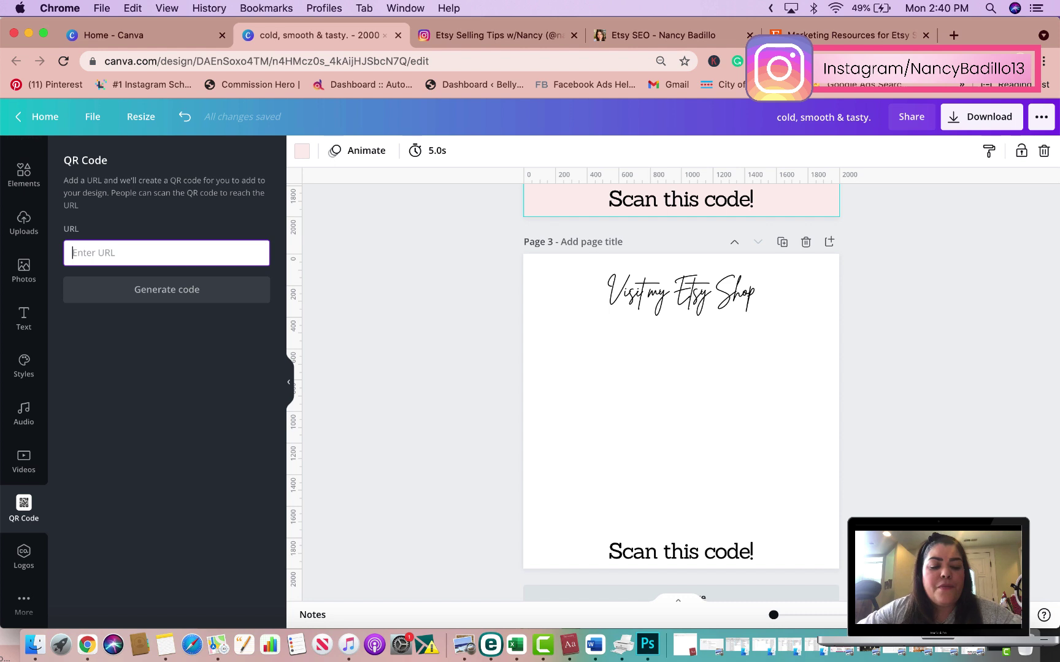
type("https://www.etsy.com/shop/NancyMarketing?ref=seller-platform-mcnav")
left_click(223, 293)
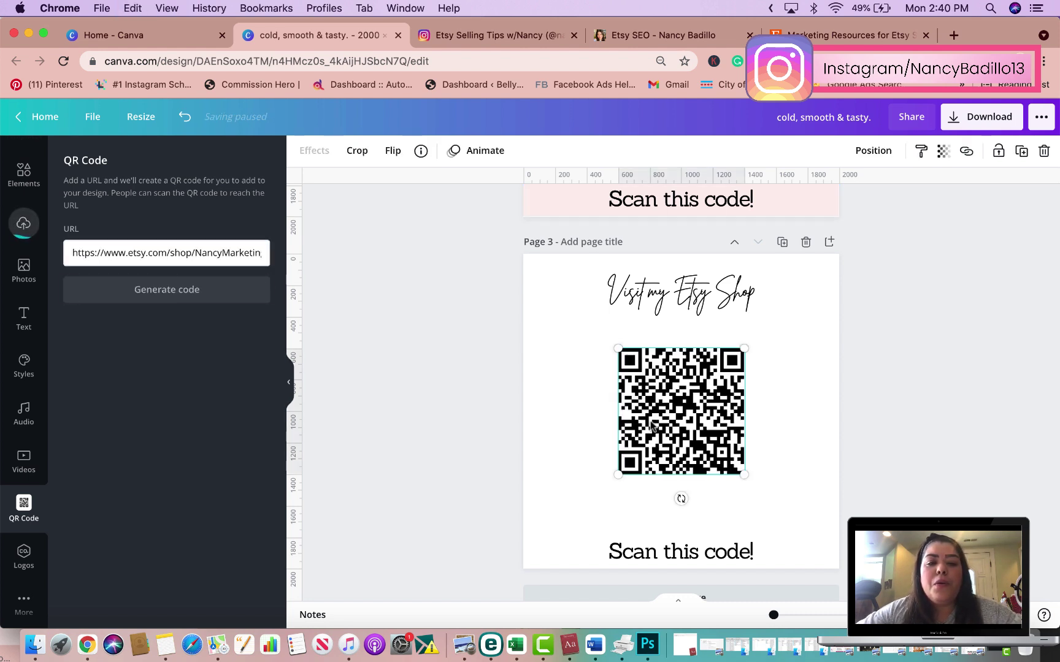
Step: Enlarge the Etsy shop QR code and centre it between 'Visit my Etsy Shop' and 'Scan this code!'
left_click_drag(681, 403, 631, 379)
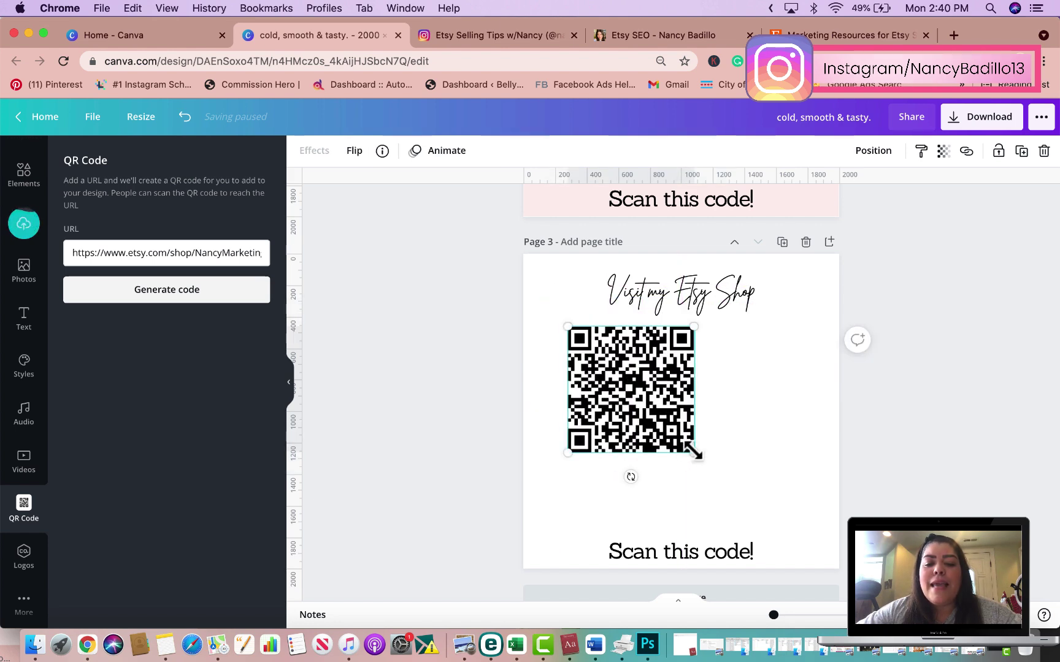
left_click_drag(693, 452, 795, 510)
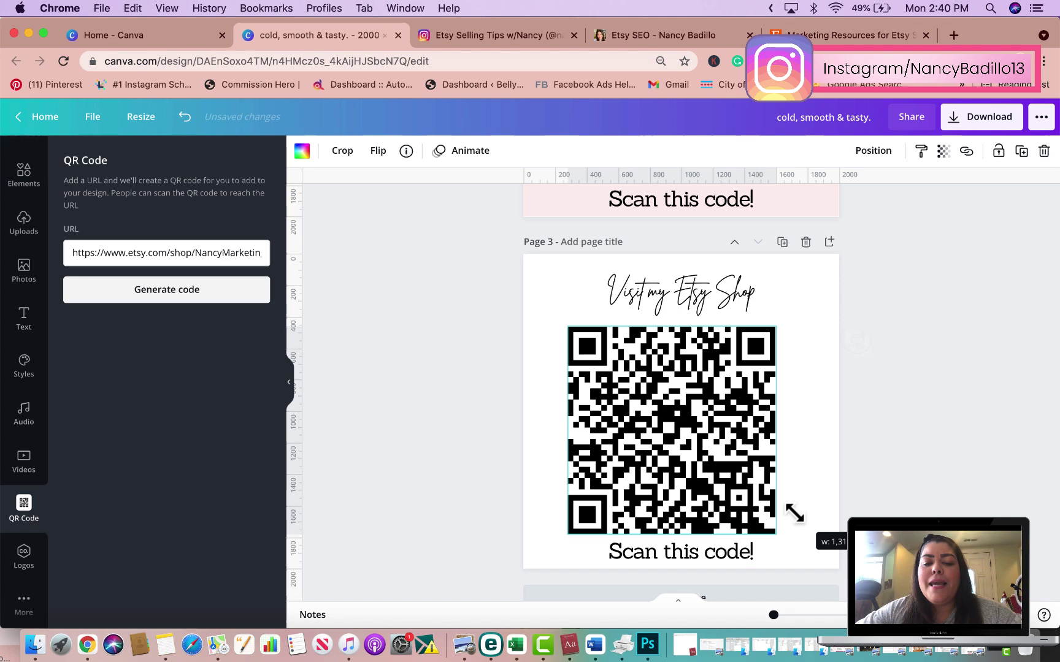
mouse_move(670, 406)
left_mouse_down()
mouse_move(689, 392)
mouse_move(676, 395)
left_mouse_up()
scroll(677, 395, "up", 15)
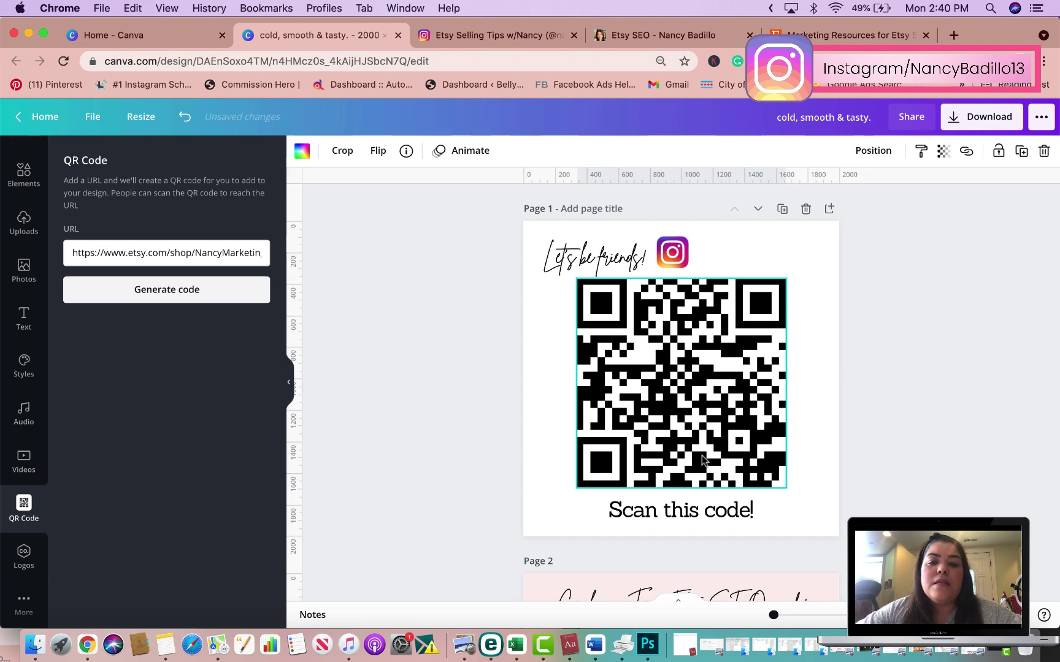
scroll(703, 461, "down", 3)
scroll(701, 455, "down", 6)
scroll(700, 455, "down", 5)
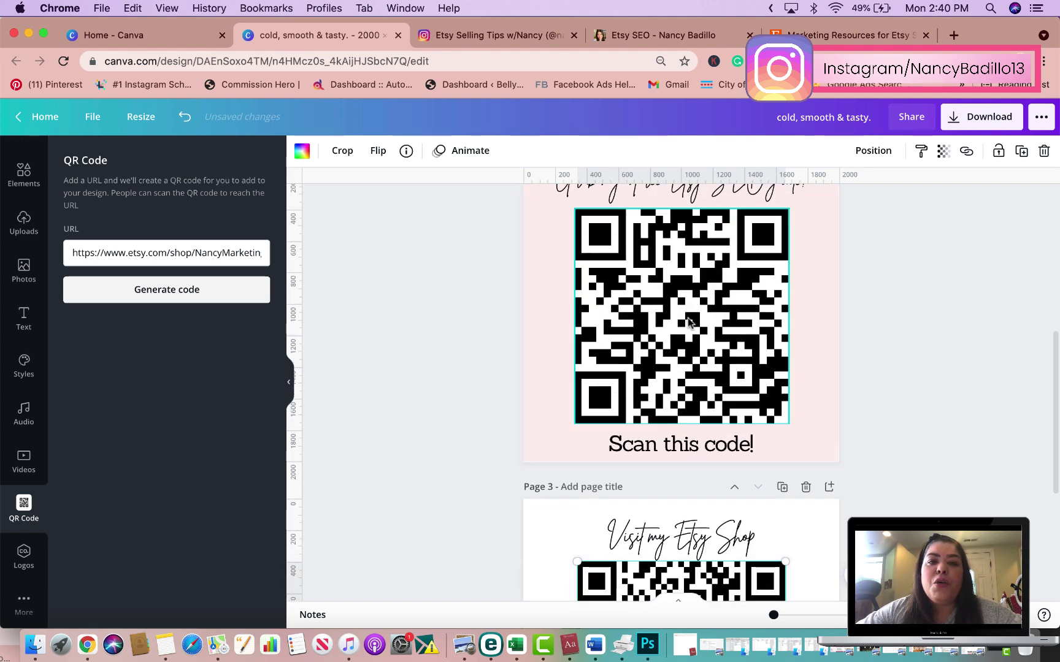
scroll(688, 323, "up", 6)
scroll(688, 323, "up", 8)
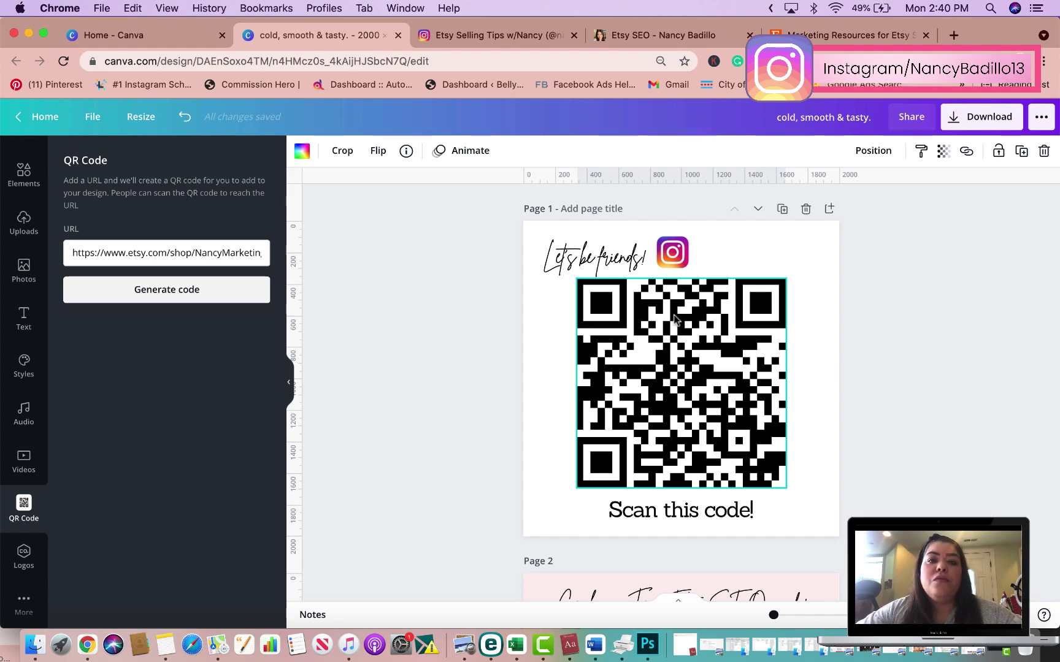
scroll(674, 318, "down", 5)
scroll(711, 366, "up", 5)
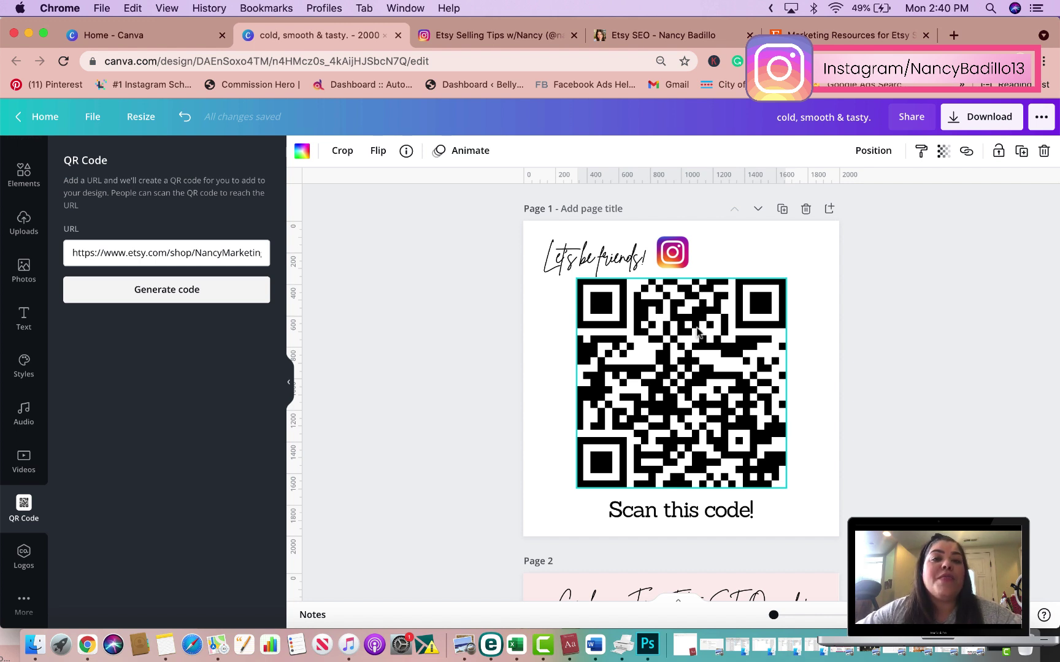
scroll(712, 379, "down", 5)
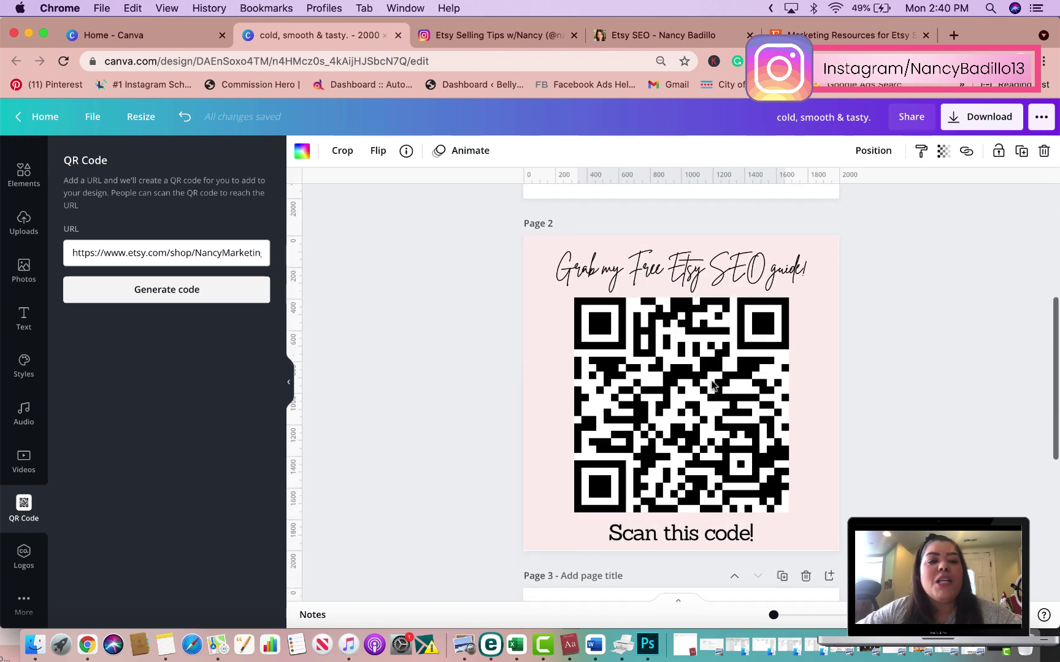
scroll(712, 384, "down", 5)
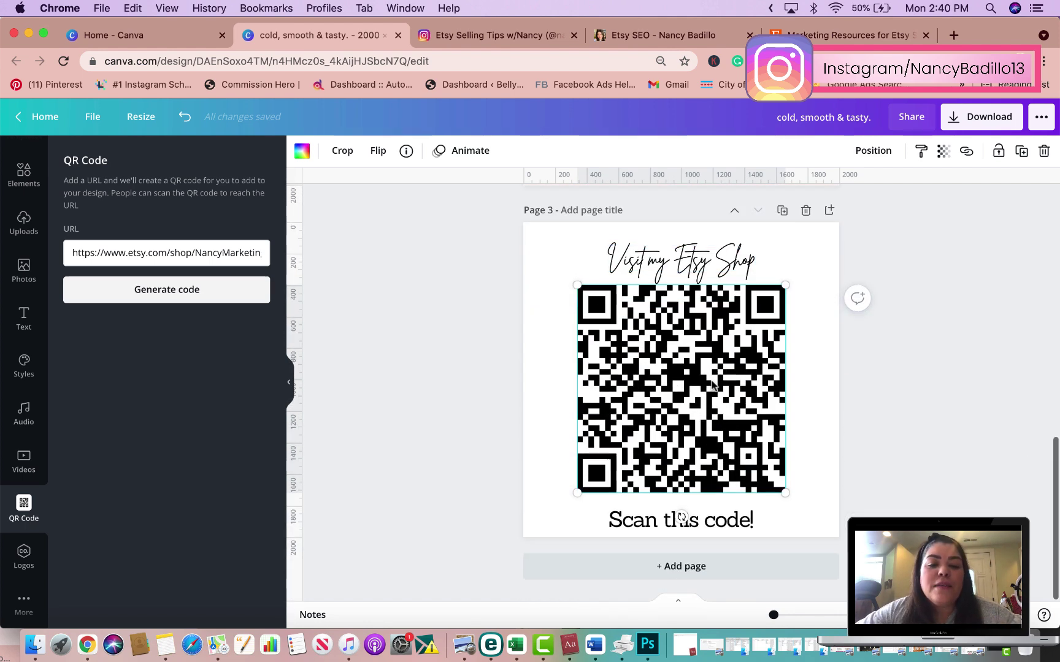
scroll(711, 384, "up", 10)
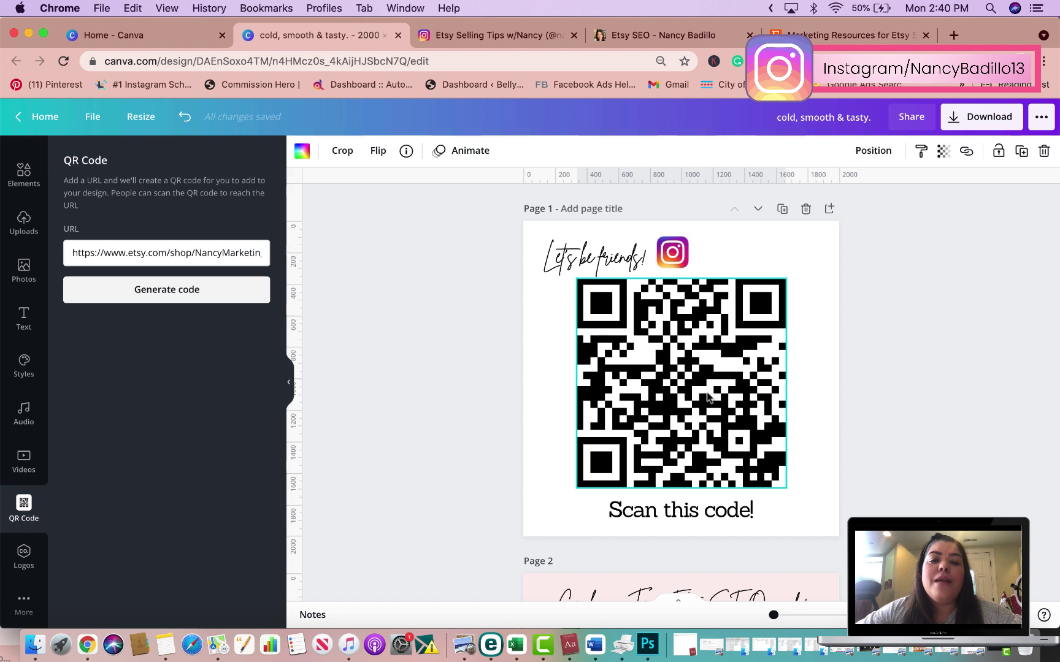
scroll(709, 397, "down", 2)
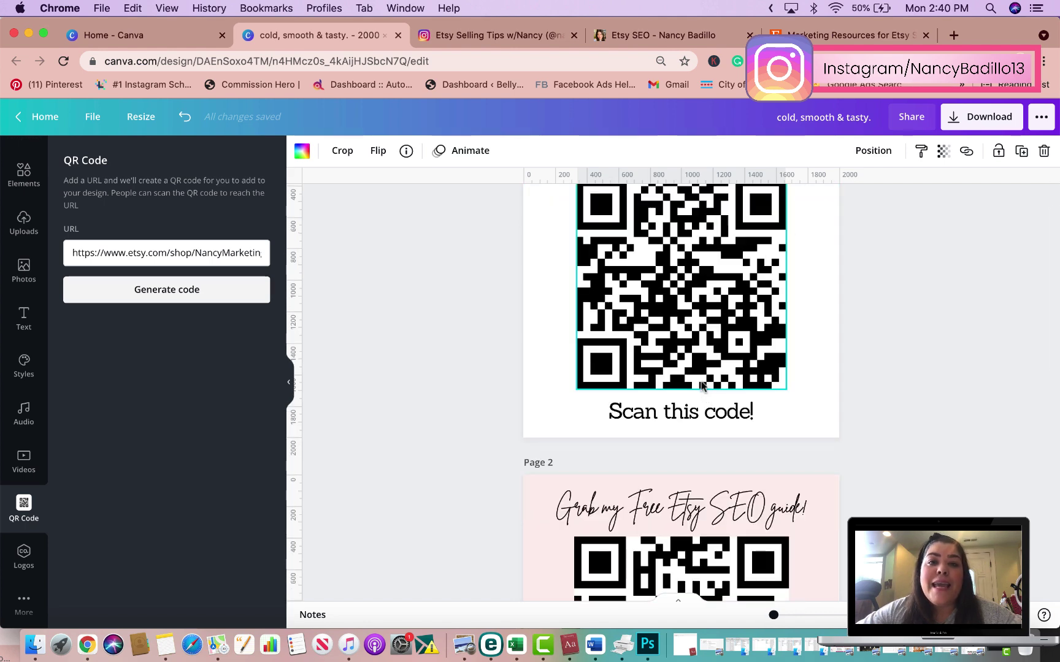
scroll(702, 385, "down", 10)
scroll(674, 307, "up", 5)
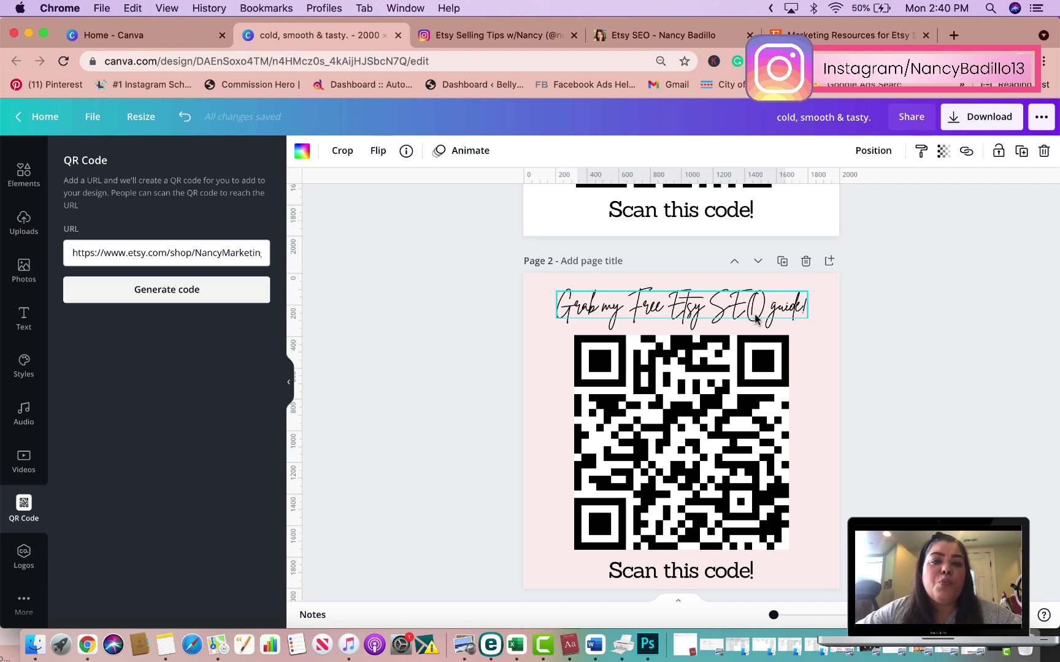
scroll(758, 331, "down", 2)
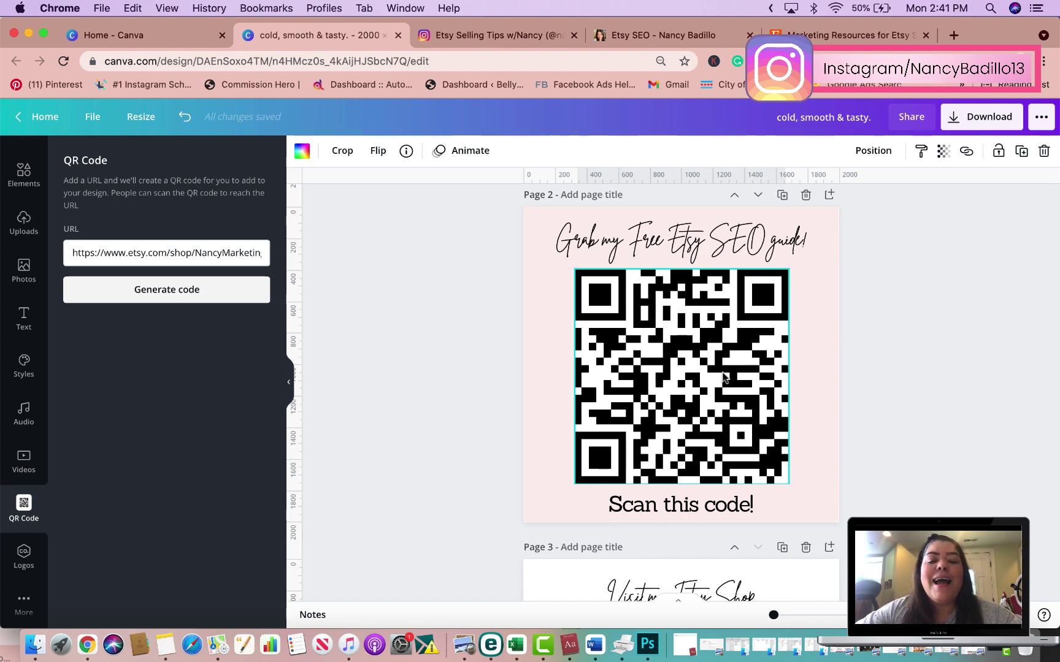
scroll(723, 377, "up", 6)
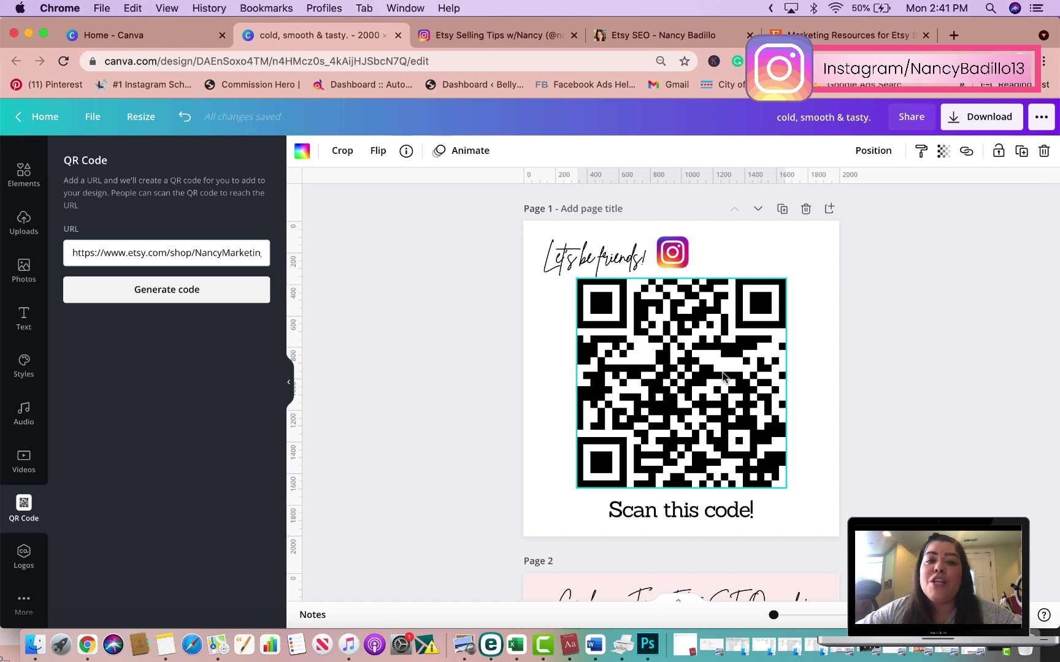